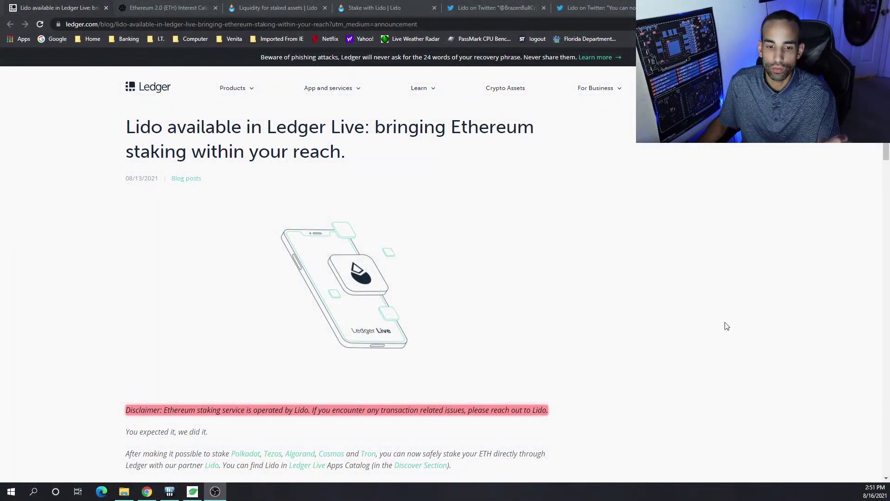
Read down the Ledger Lido article and glance at the Ethereum 2.0 staking-rate tab
scroll(718, 324, "down", 2)
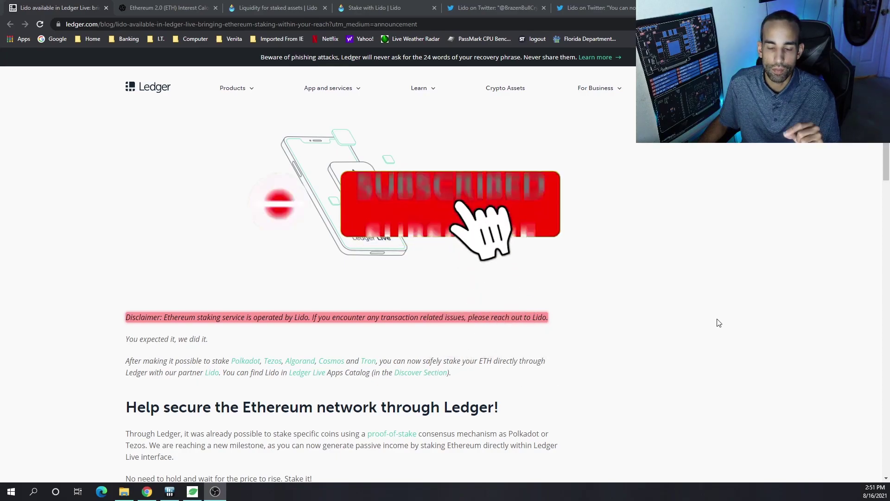
scroll(719, 322, "down", 4)
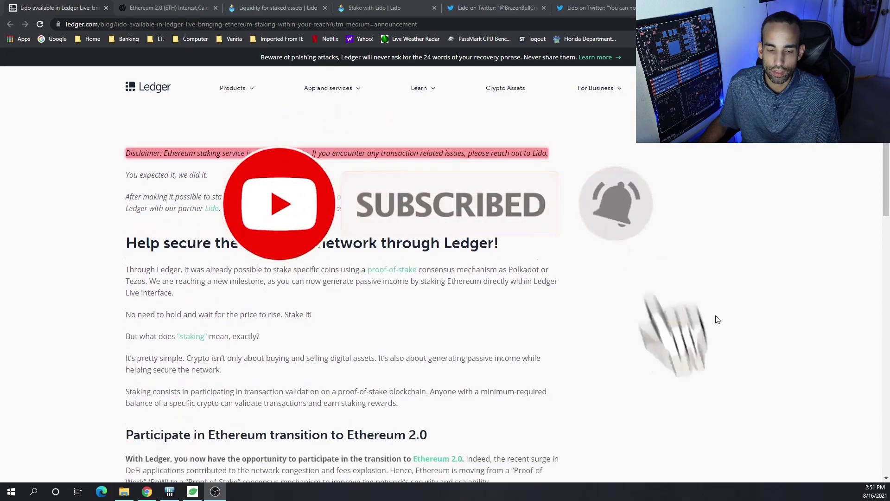
scroll(717, 320, "down", 4)
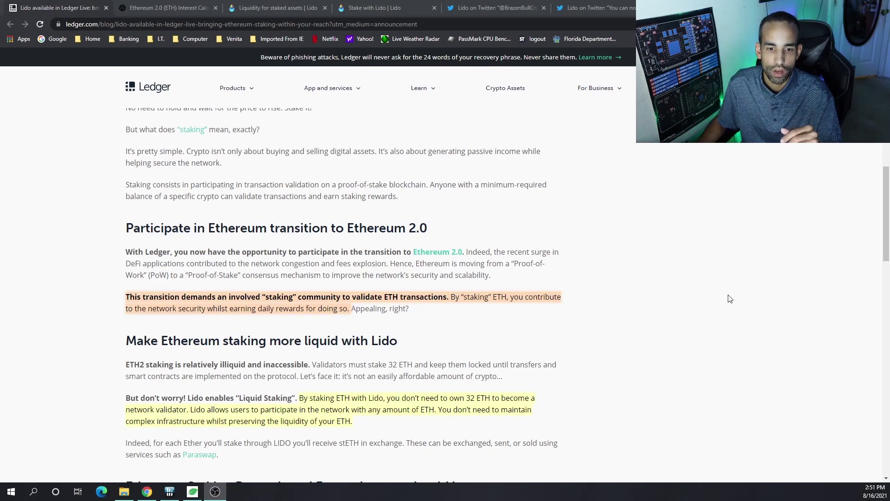
scroll(729, 298, "down", 3)
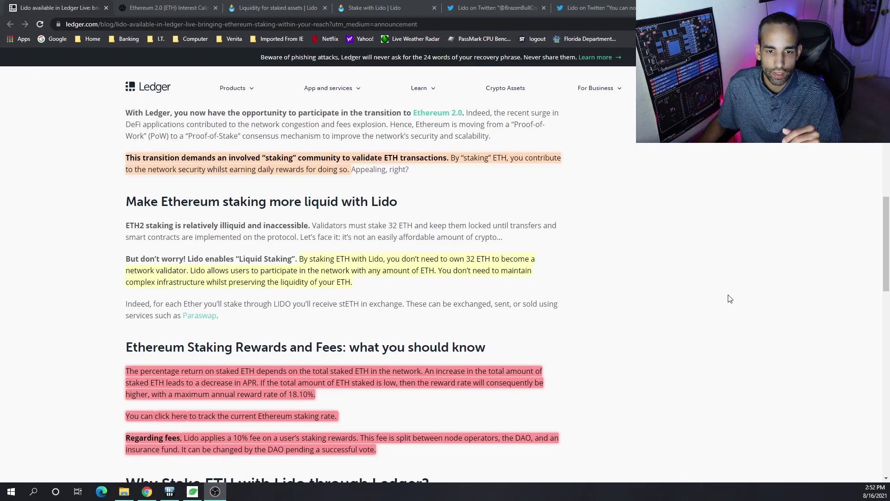
scroll(729, 298, "down", 3)
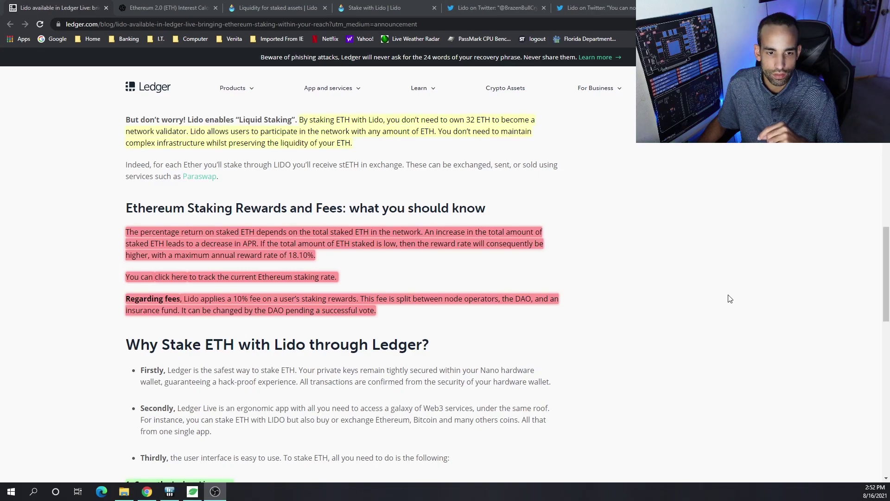
left_click(171, 8)
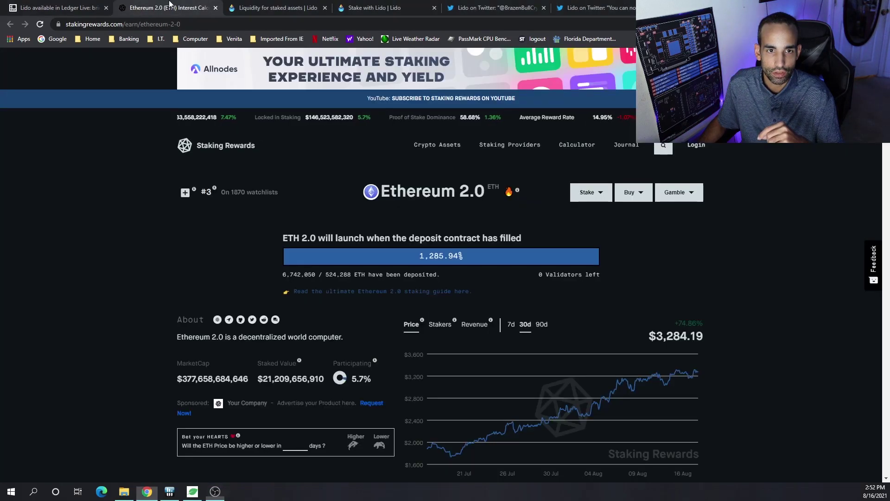
left_click(101, 14)
Open the article's 'click here' staking-rate link in a new tab
right_click(308, 277)
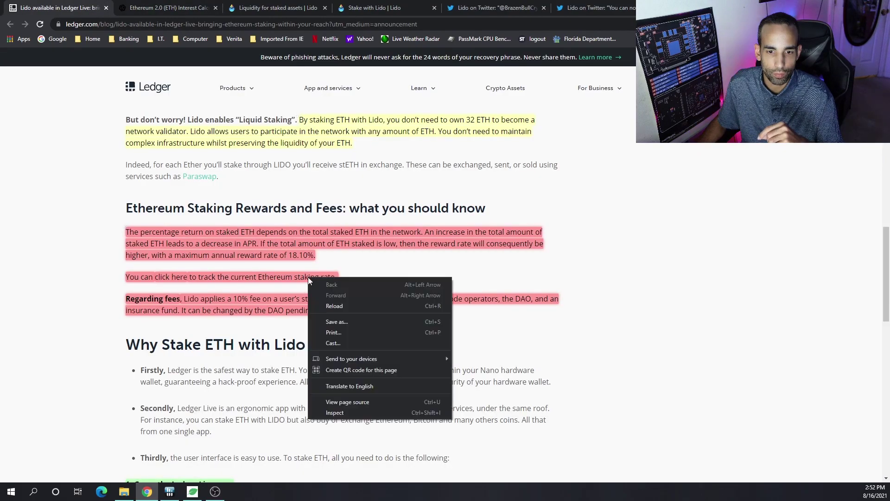
right_click(229, 277)
left_click(300, 257)
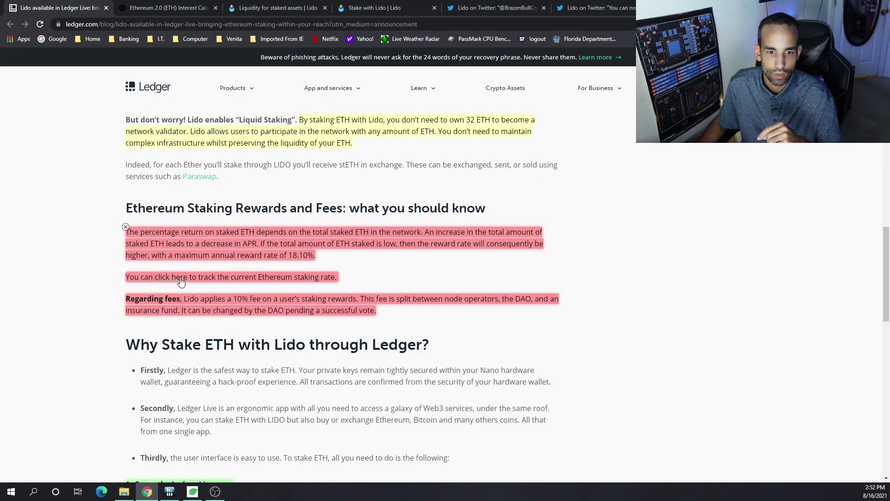
right_click(178, 278)
left_click(223, 284)
Close the duplicate Ethereum 2.0 staking page and return to the Ledger Lido article
left_click(220, 5)
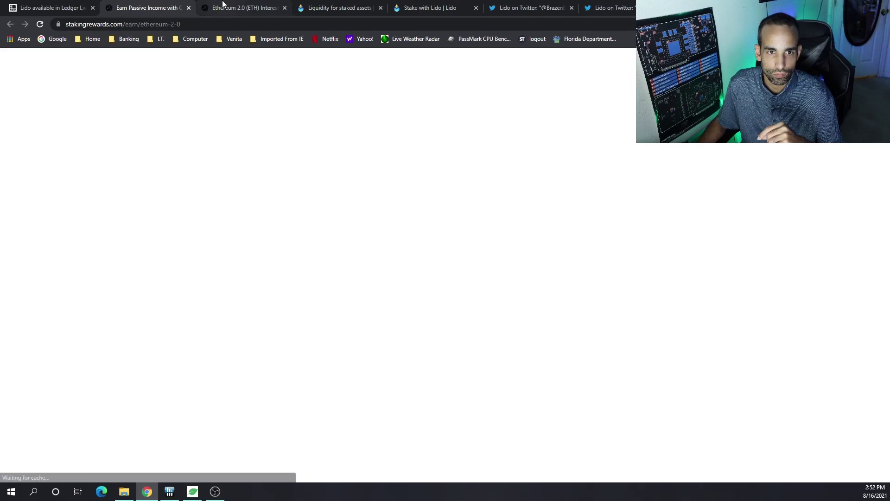
left_click(220, 4)
left_click(188, 7)
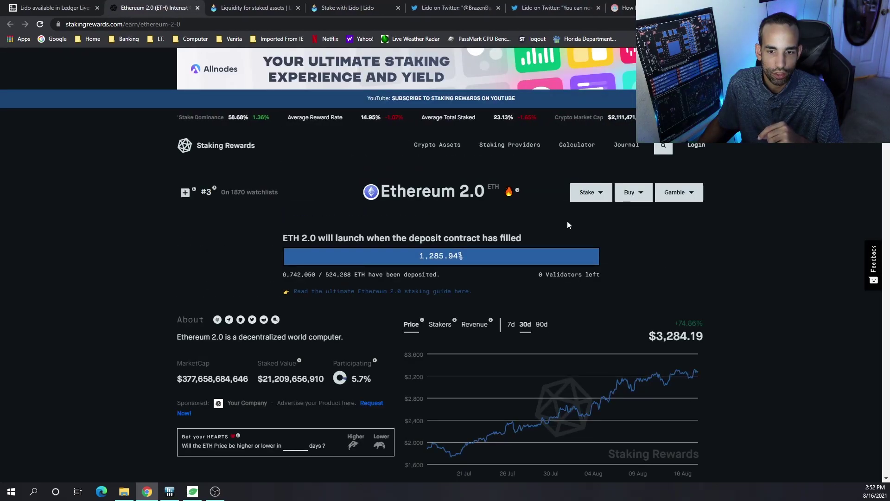
scroll(566, 221, "down", 3)
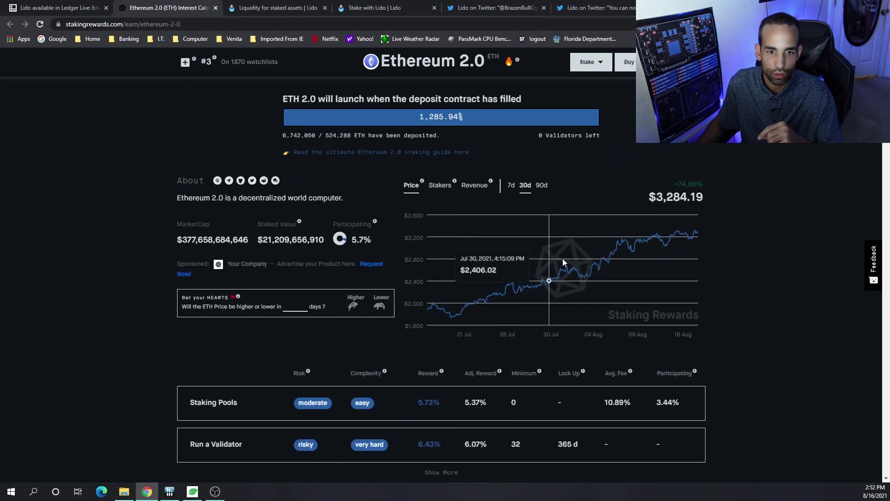
scroll(699, 250, "down", 2)
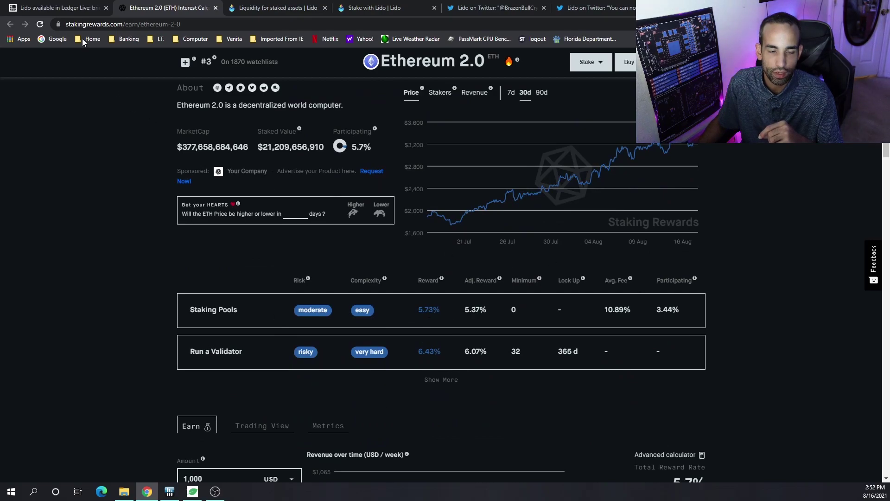
left_click(82, 6)
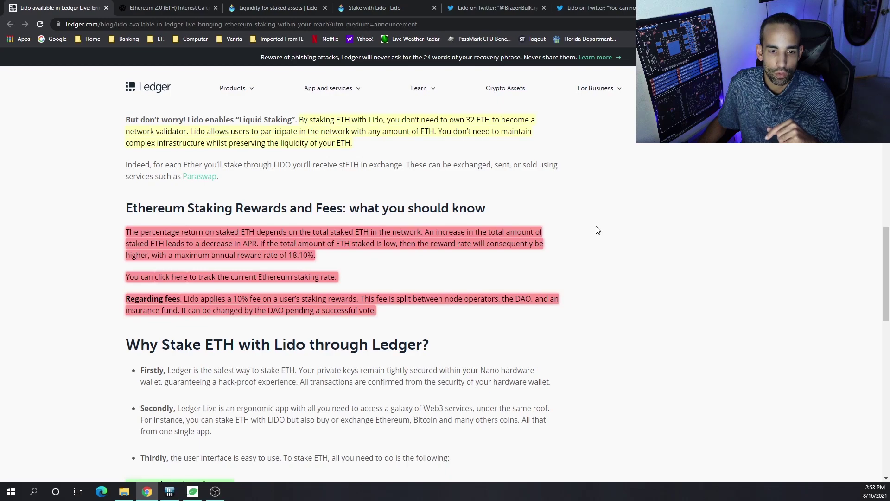
Scroll the Ledger article down to its numbered staking steps
scroll(598, 230, "down", 6)
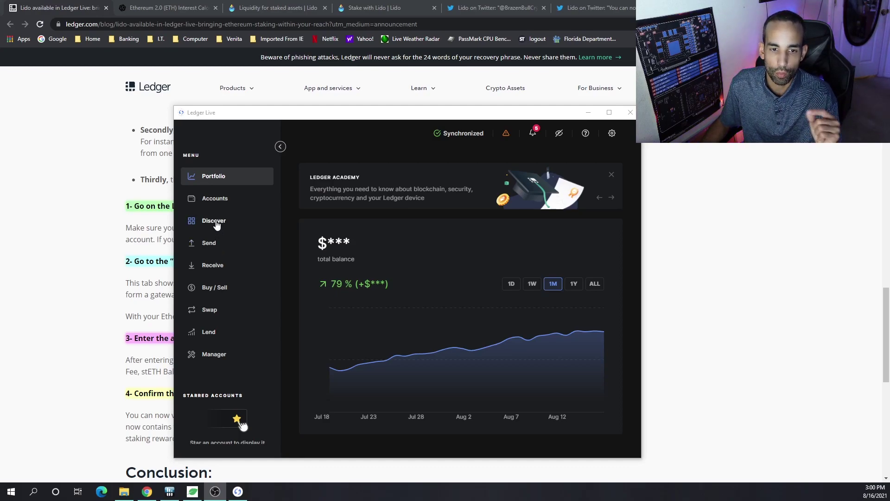
Browse the Discover catalogue of Live apps and launch the Lido staking app
left_click(215, 221)
scroll(553, 283, "down", 2)
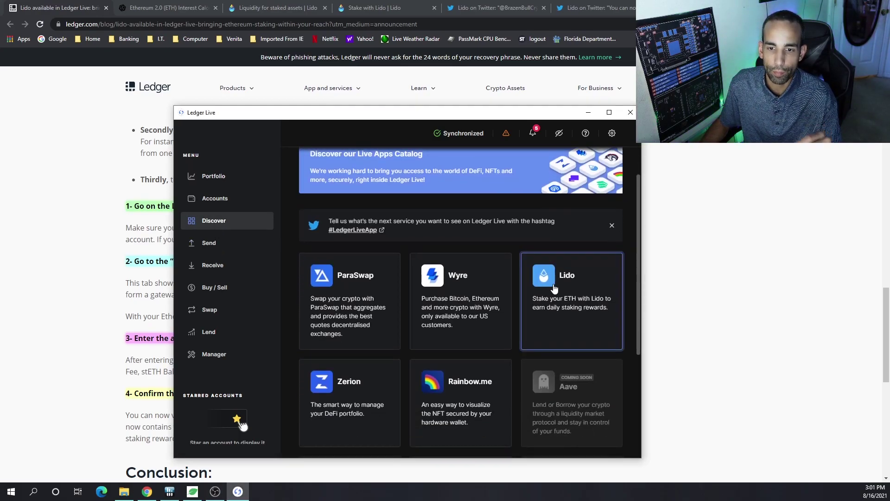
scroll(554, 289, "down", 1)
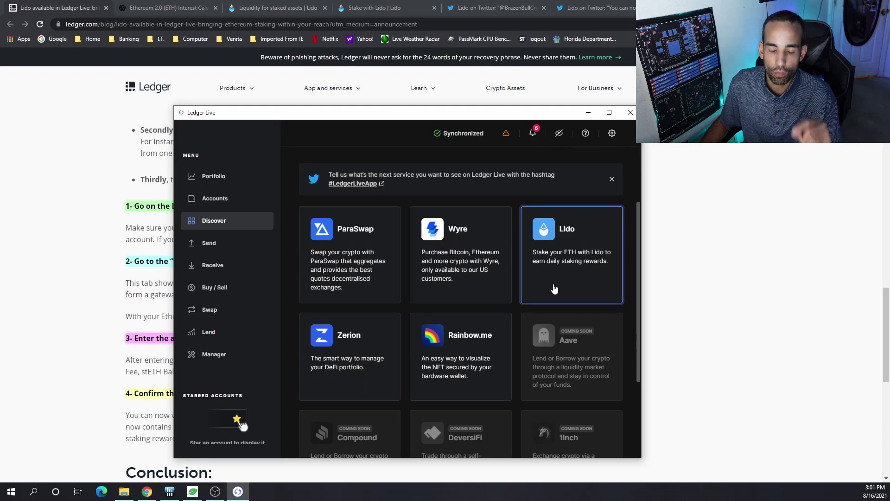
scroll(554, 288, "down", 2)
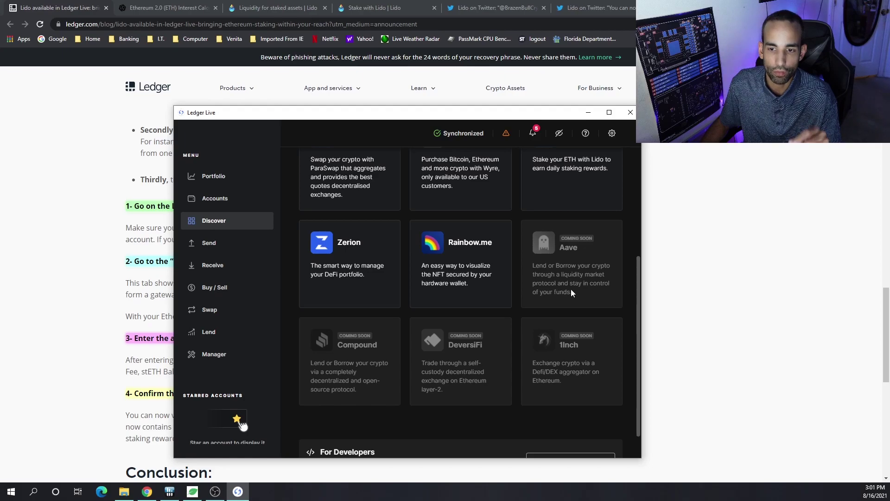
scroll(585, 380, "up", 3)
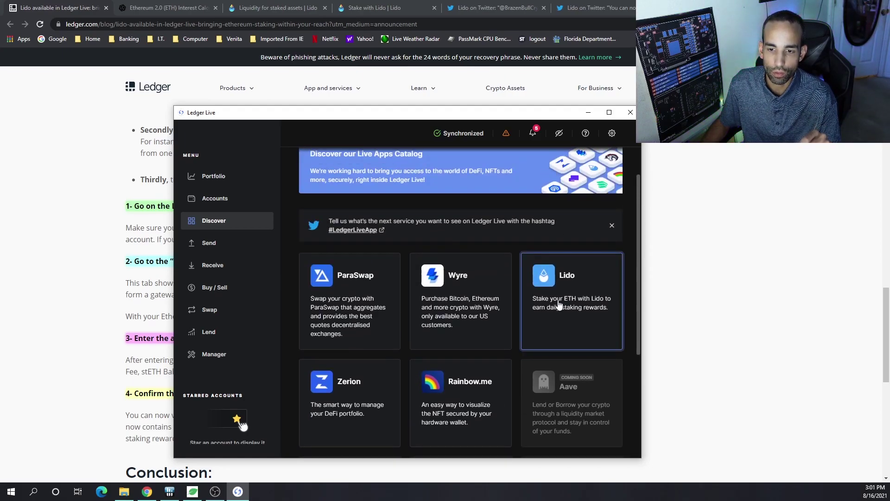
left_click(592, 297)
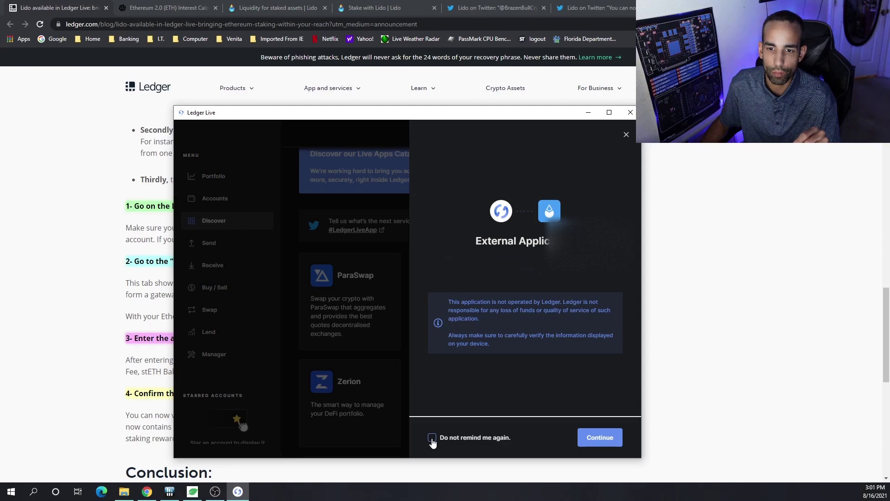
Accept the external-application notice and keep the Ethereum account in Lido's Stake Ether form
left_click(598, 441)
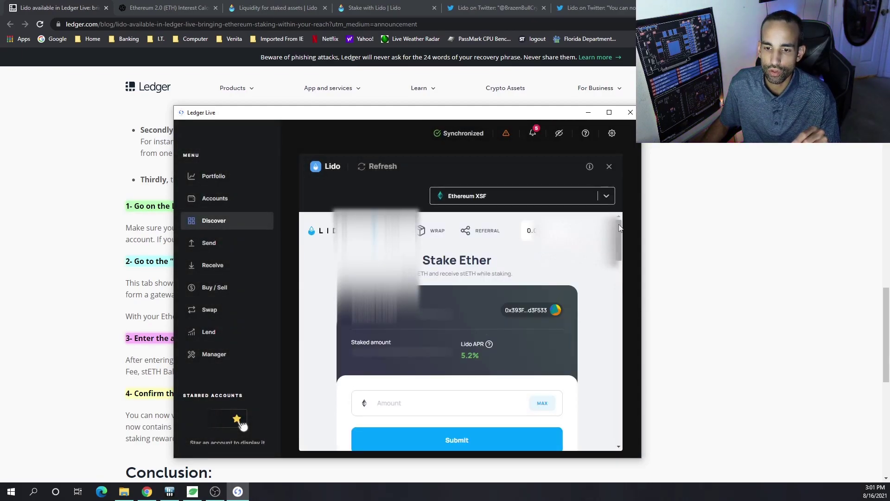
left_click(607, 197)
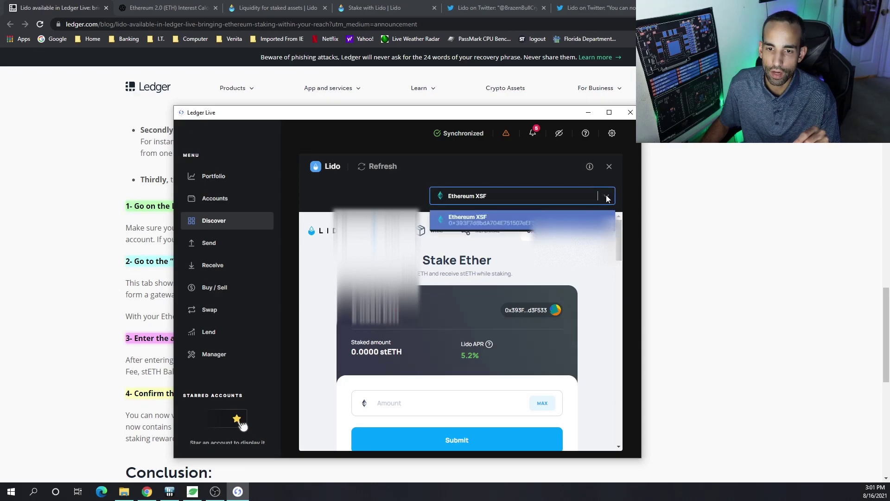
left_click(607, 197)
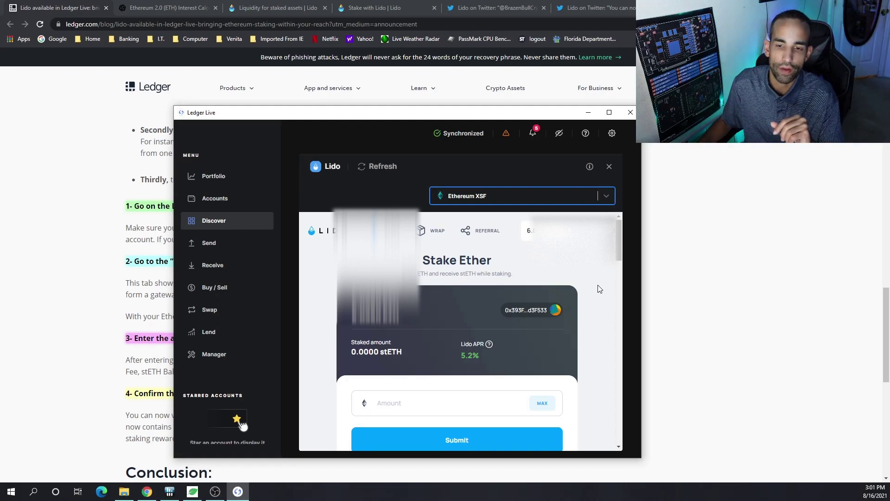
scroll(576, 323, "down", 3)
scroll(576, 323, "down", 3)
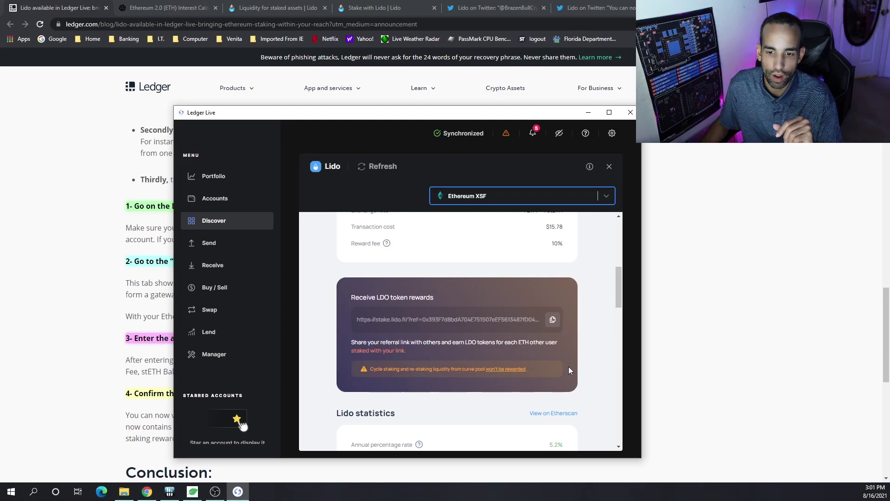
scroll(585, 373, "down", 3)
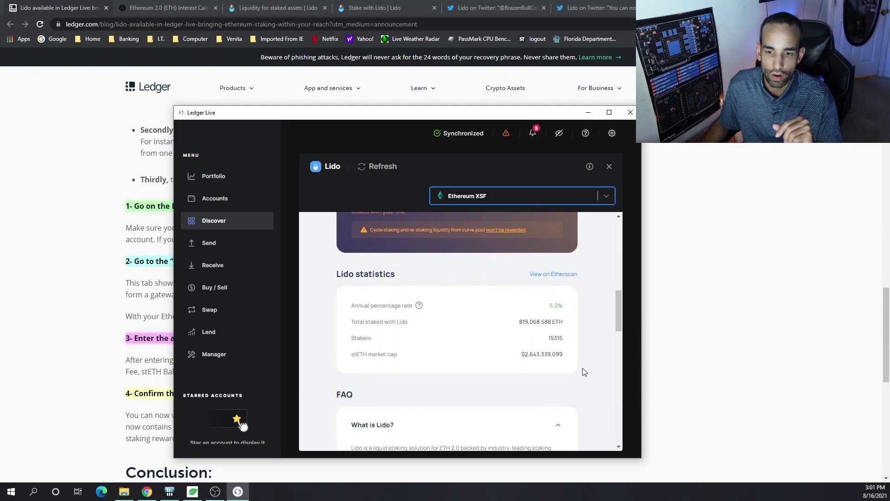
double_click(554, 305)
scroll(606, 306, "up", 3)
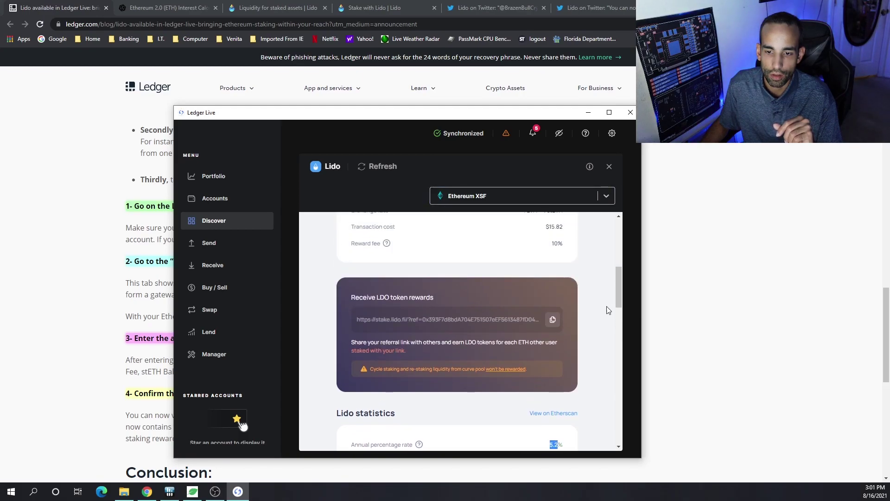
Enter 0.098 ETH as the Lido stake amount and submit it
scroll(608, 309, "up", 5)
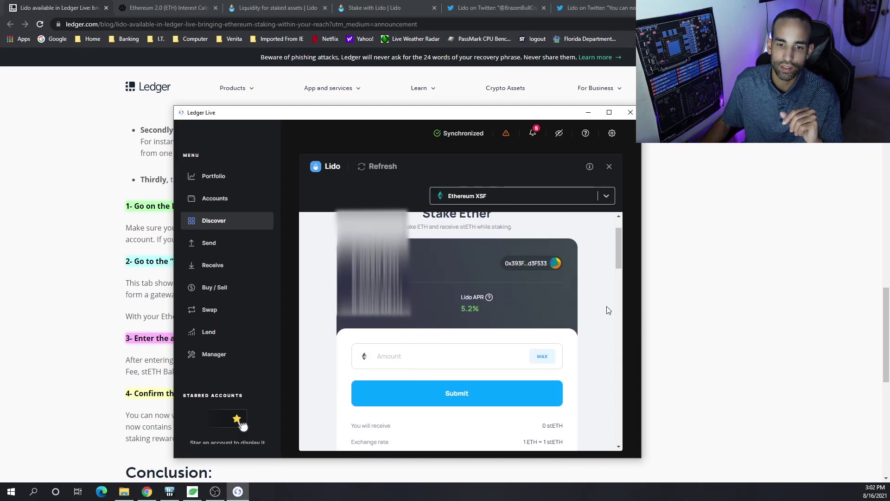
scroll(608, 310, "down", 2)
scroll(609, 310, "up", 1)
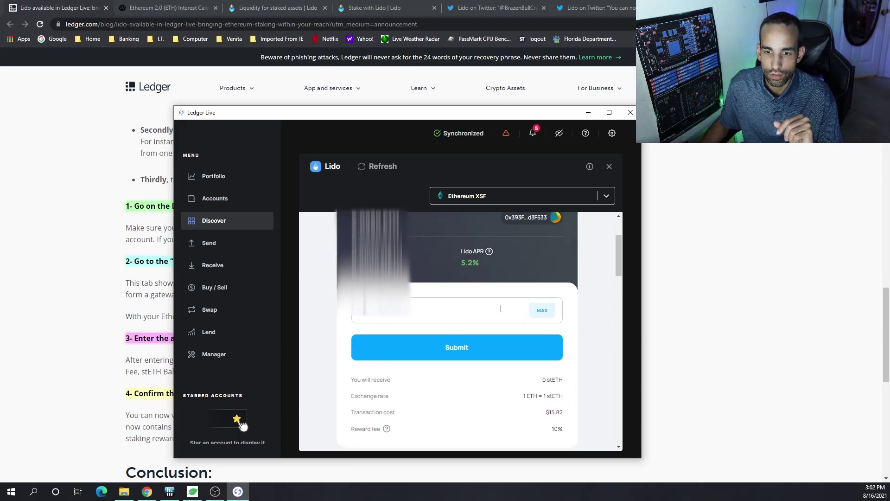
left_click(478, 309)
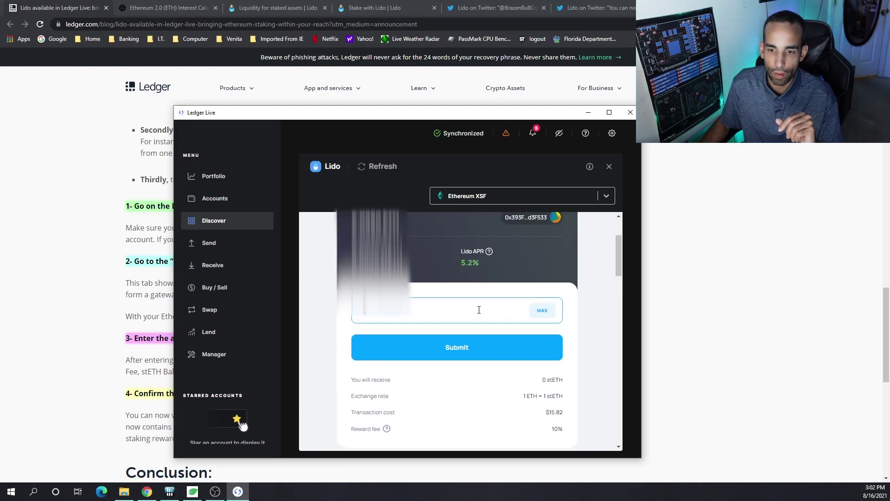
type("0")
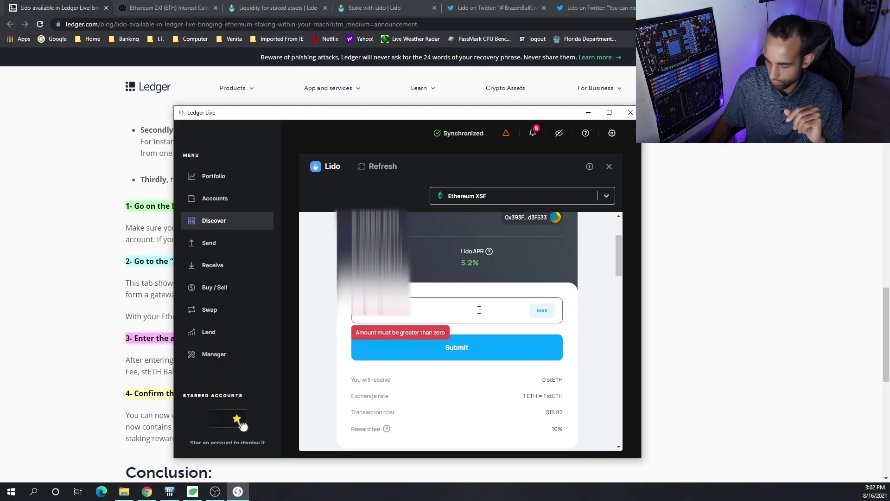
type("0")
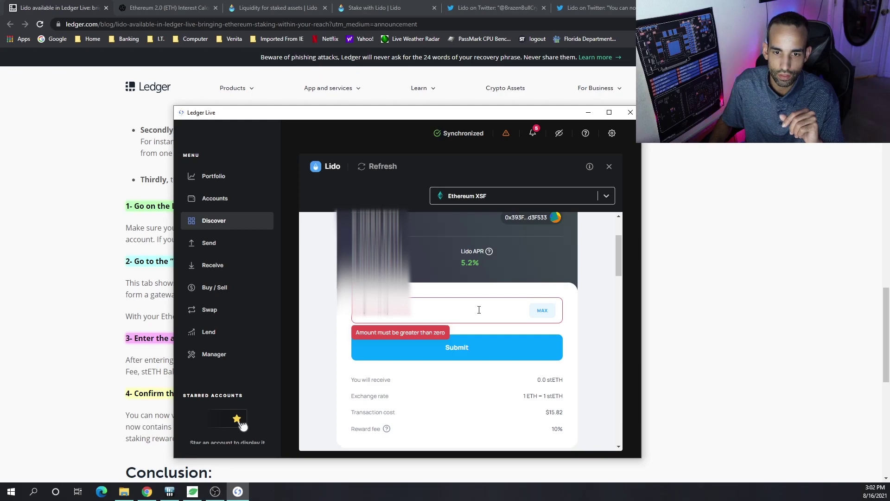
type("98")
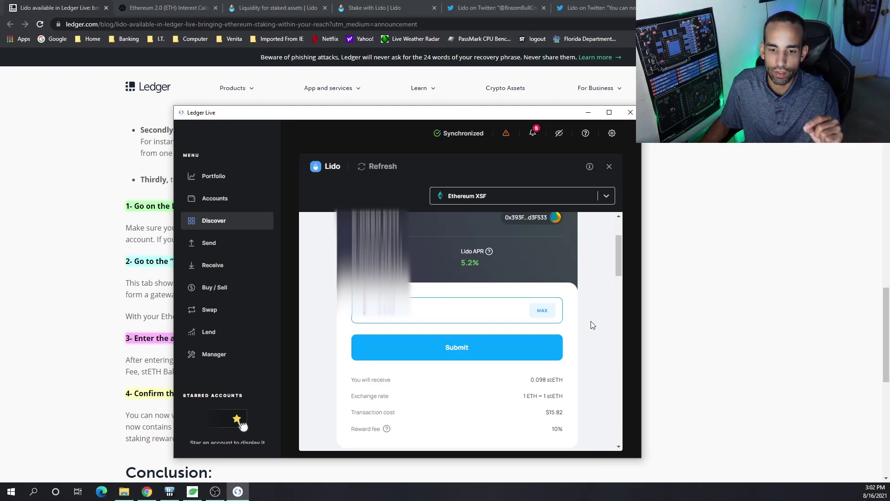
left_click(448, 349)
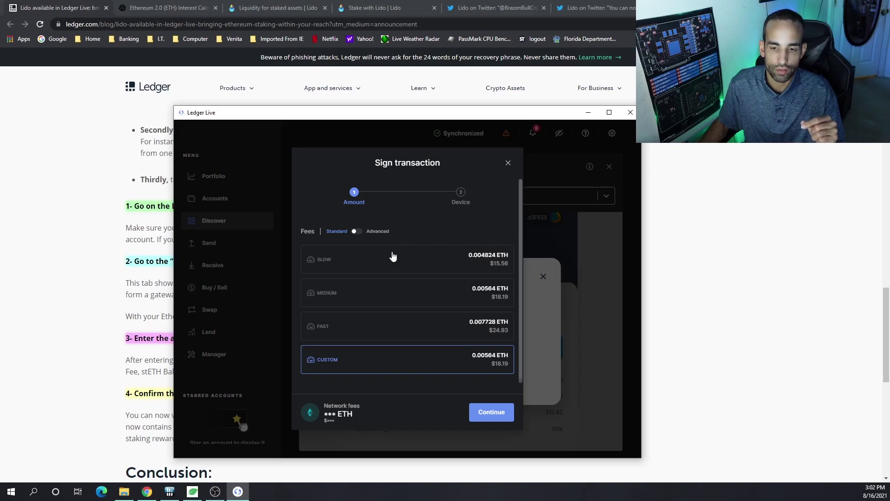
Switch the fees to Advanced and drag the gas price down to about 45.6 Gwei
left_click(360, 230)
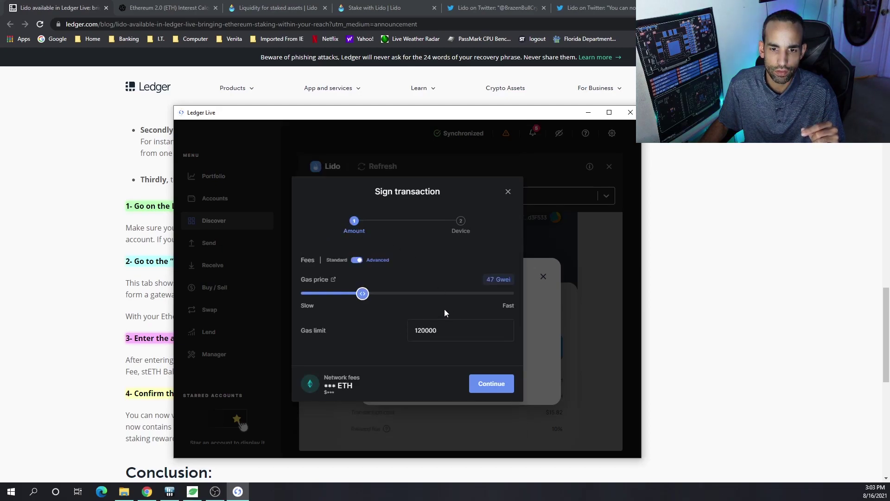
left_click_drag(363, 293, 351, 293)
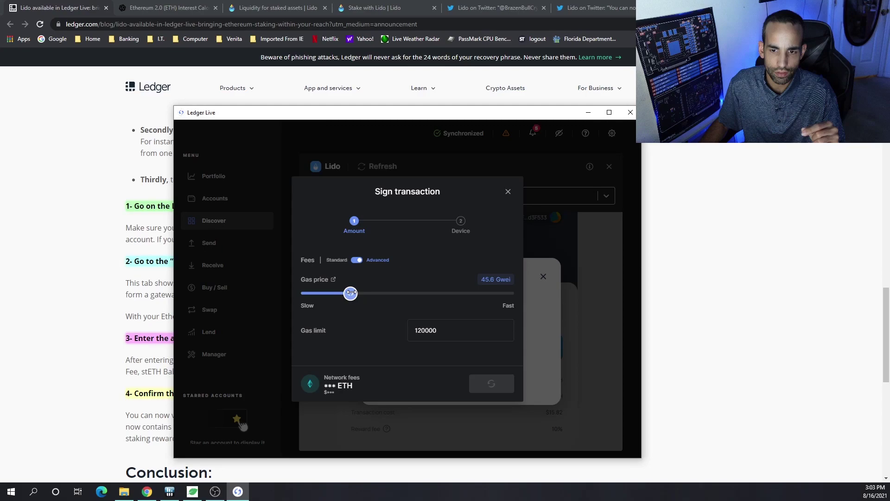
Search 'ethereum gas fees chart' in a new Chrome tab
key("alt+Tab")
key("ctrl+t")
type("ether")
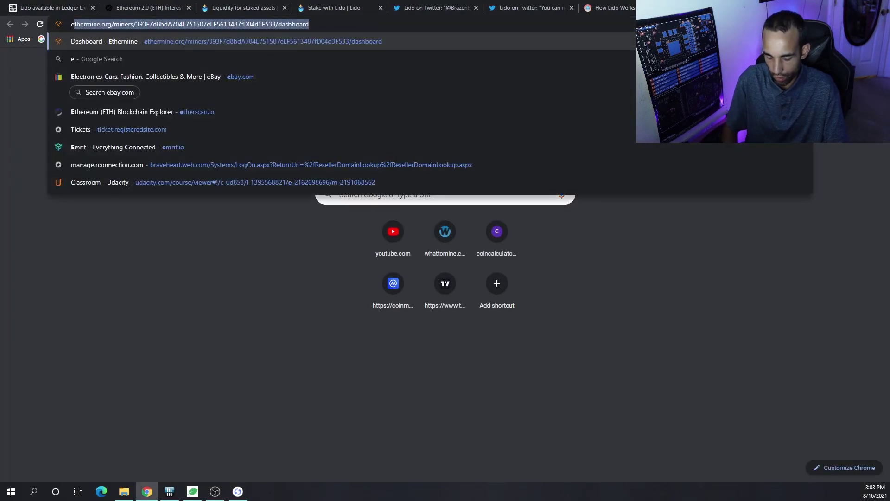
type("eum gas")
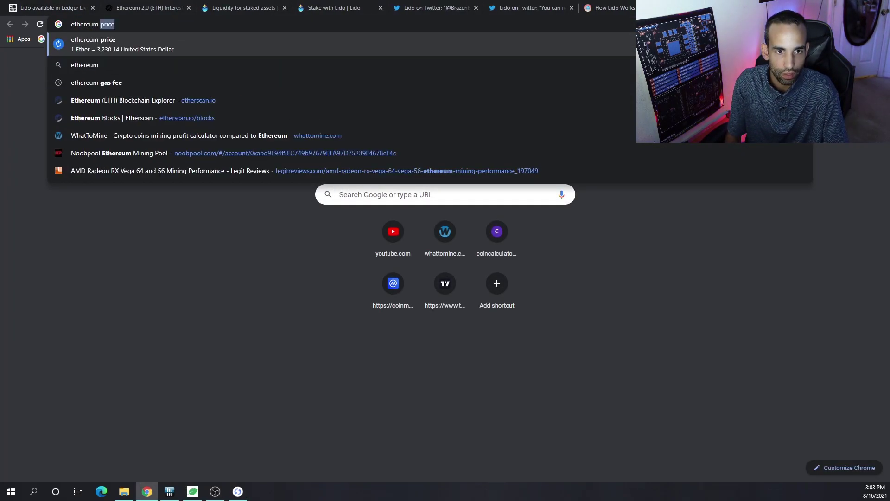
key("Down")
key("Down")
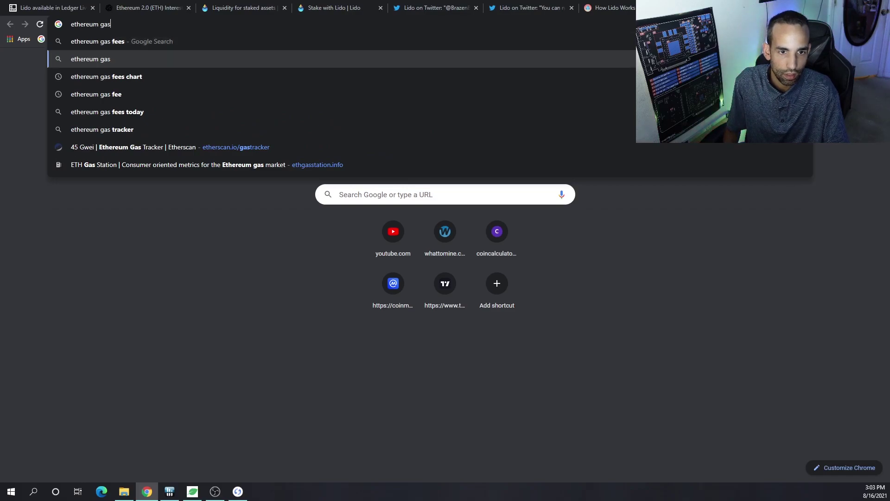
key("Return")
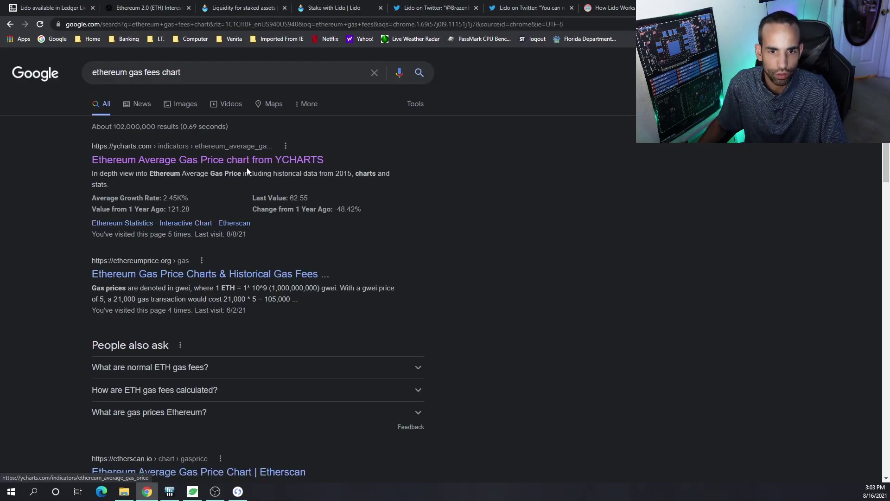
Check the YCharts gas chart, then open Etherscan's Gas Tracker (low 41, average 44, high 51 gwei)
left_click(247, 162)
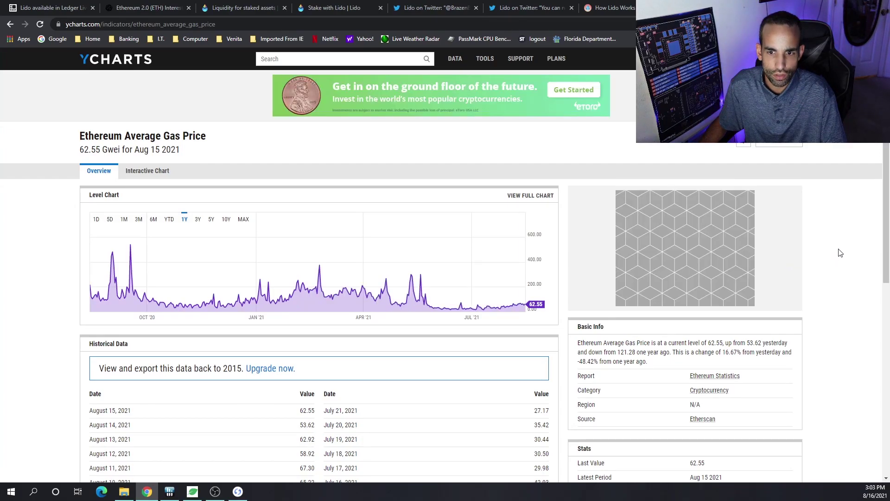
key("alt+Left")
scroll(315, 273, "down", 5)
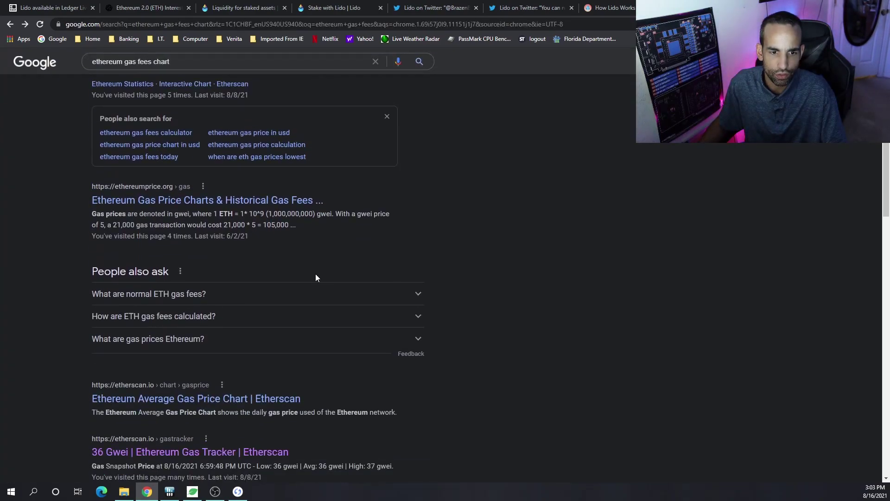
left_click(208, 311)
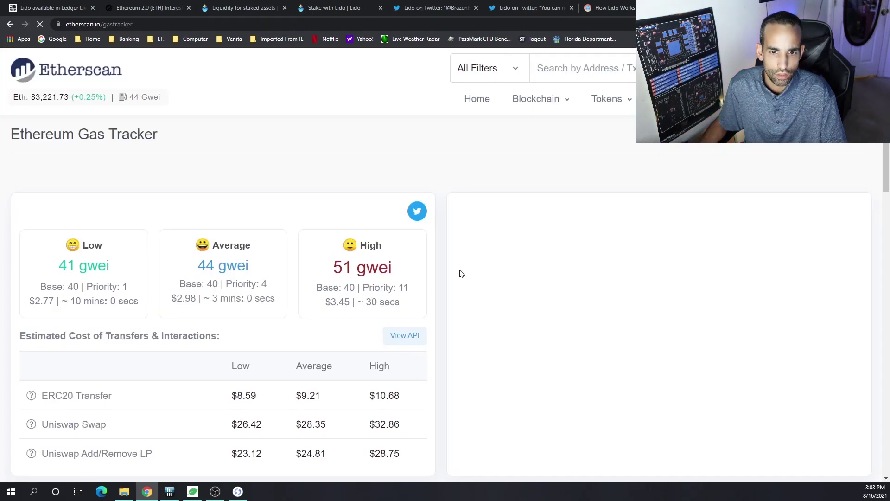
Lower the gas price to about 43 Gwei, continue, then cancel signing before the device step
left_click(238, 492)
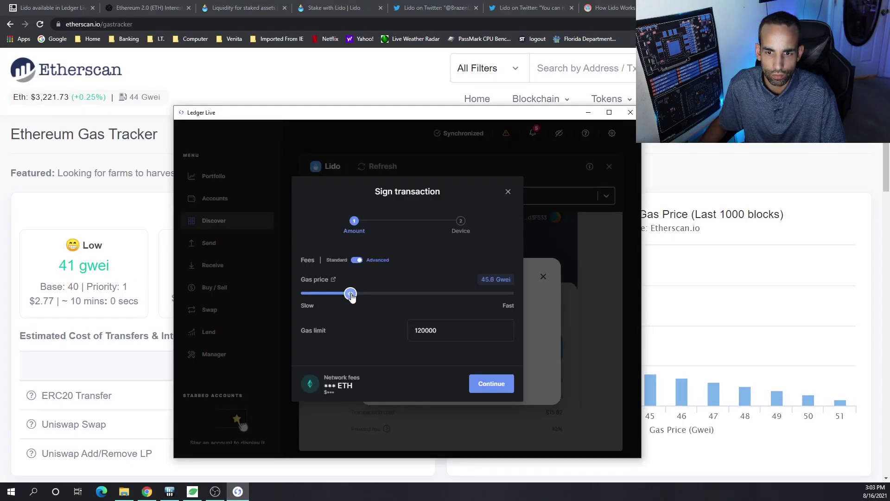
left_click_drag(351, 296, 325, 293)
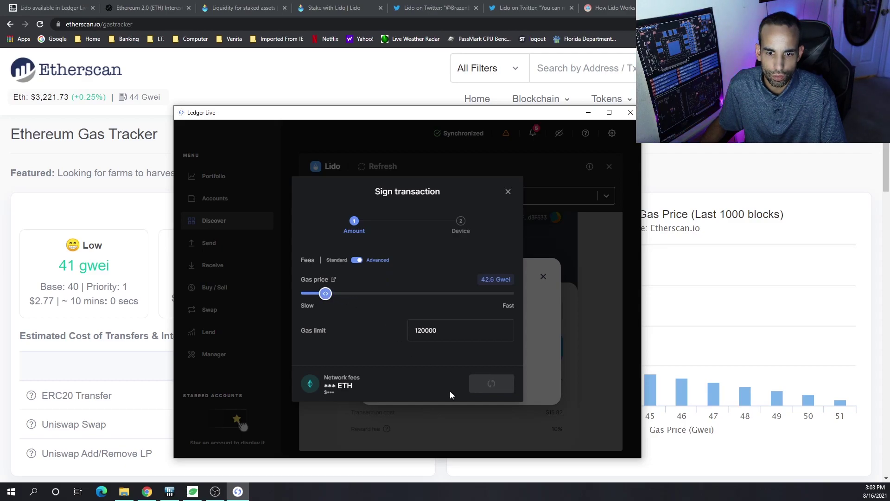
left_click(510, 385)
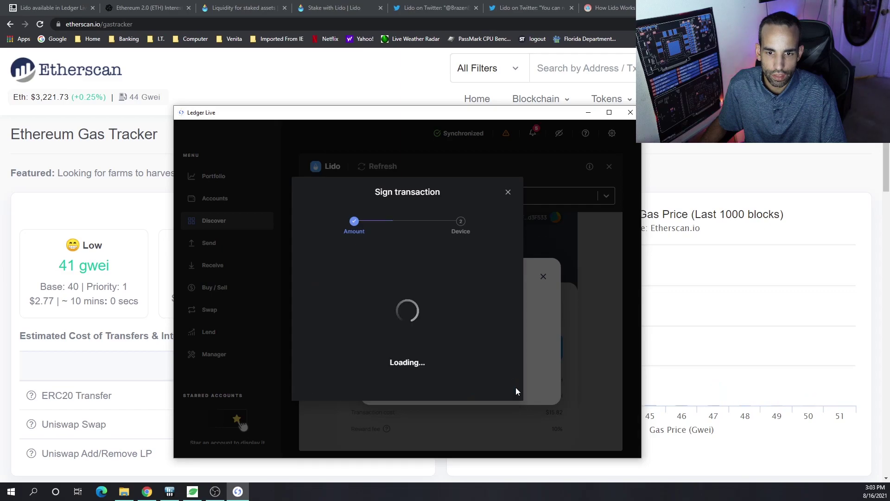
left_click(508, 193)
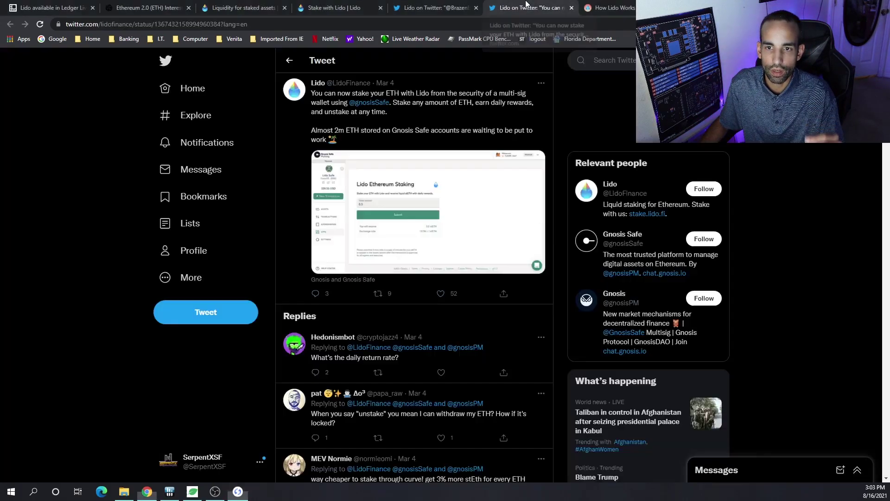
Glance at Lido's tweet and read down the How Lido Works article, then return to Ledger Live
left_click(529, 8)
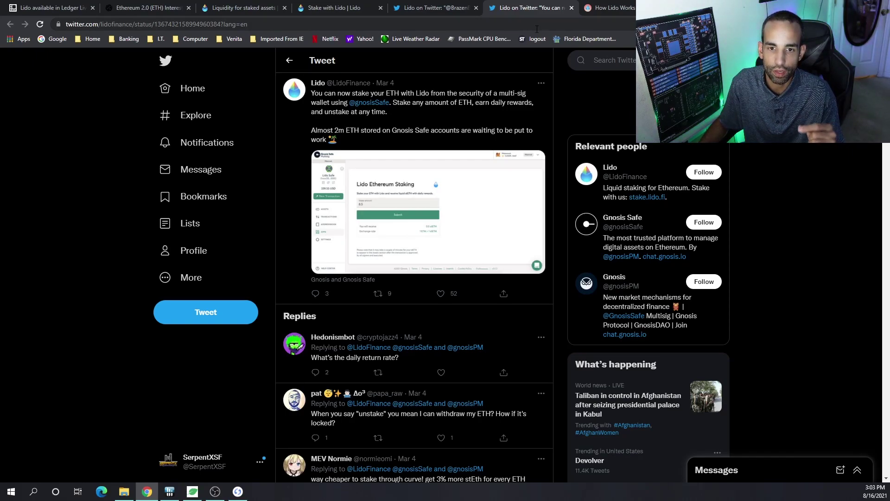
left_click(609, 7)
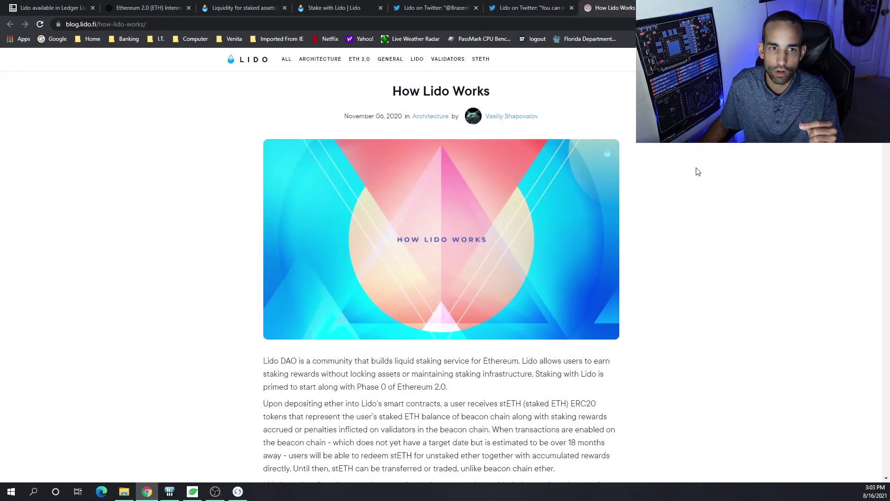
scroll(698, 172, "down", 4)
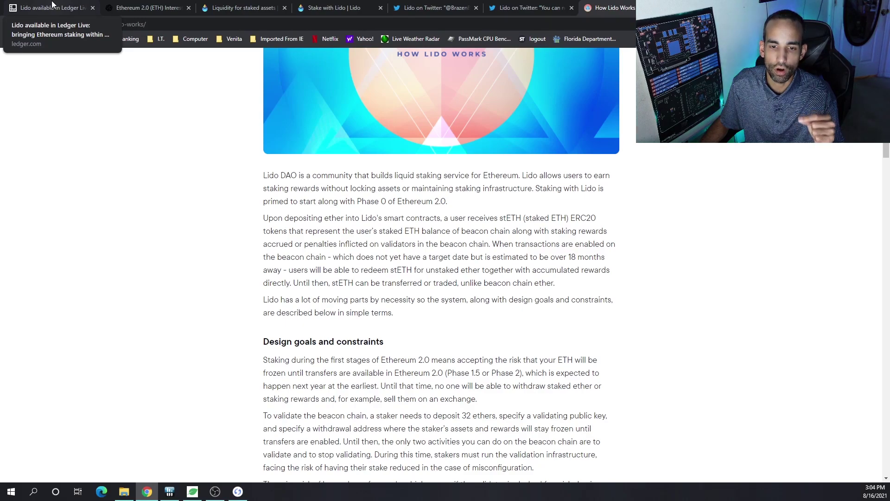
left_click(237, 491)
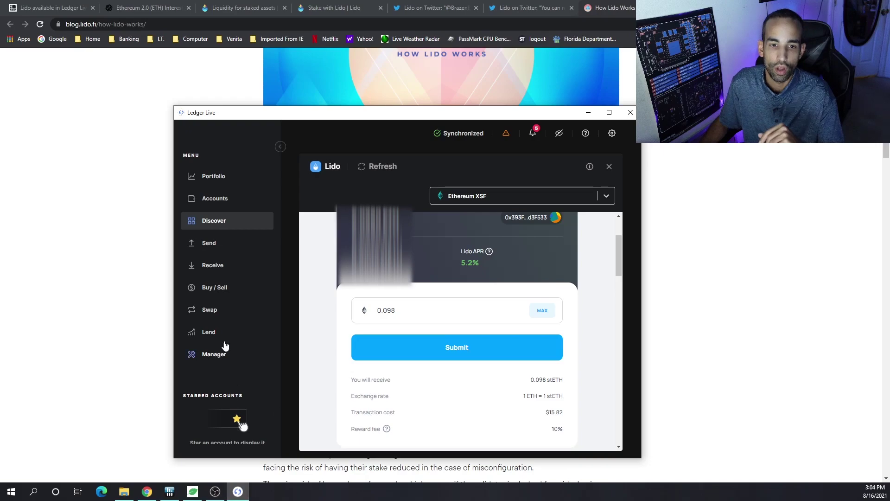
Leave the Lido app for the Ledger Live Portfolio overview
left_click(223, 179)
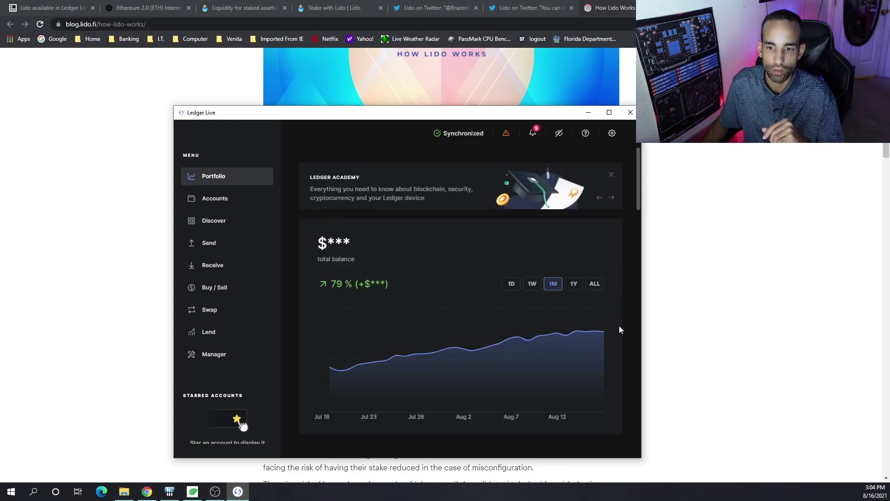